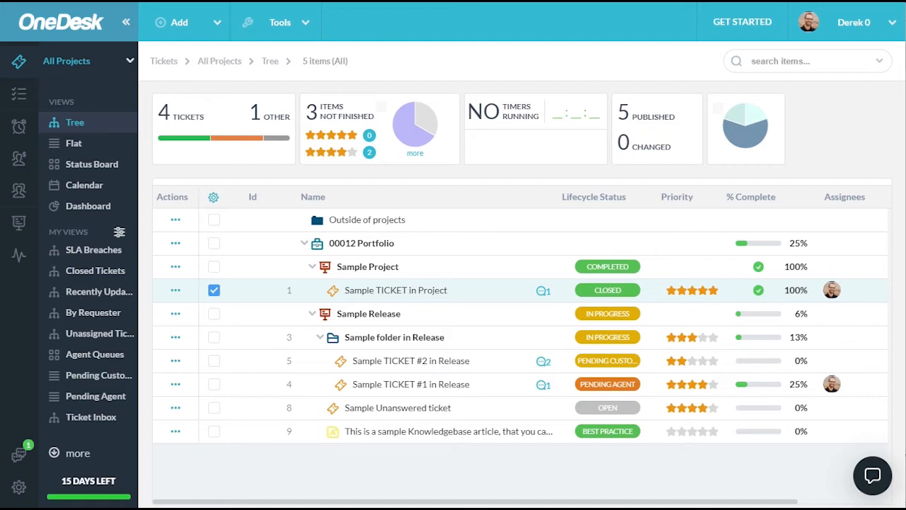
- Open the Single Sign On settings within the administration integrations
left_click(19, 487)
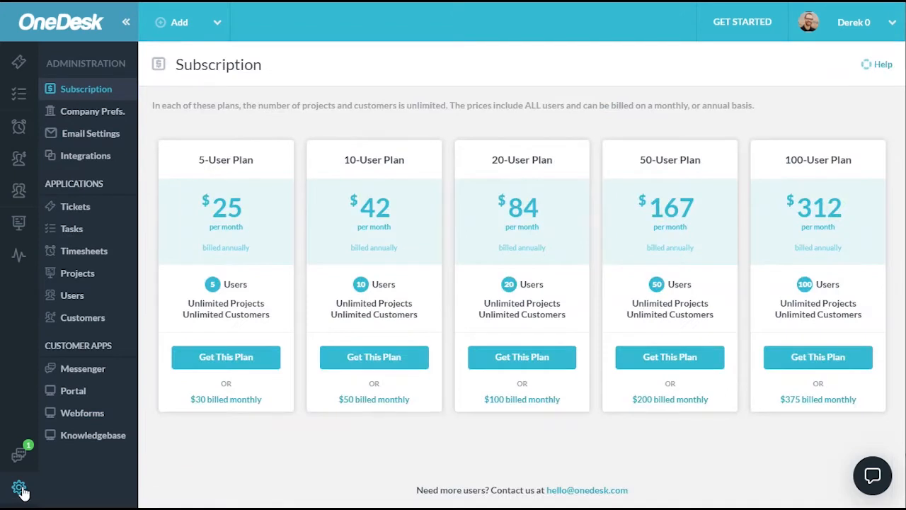
left_click(74, 160)
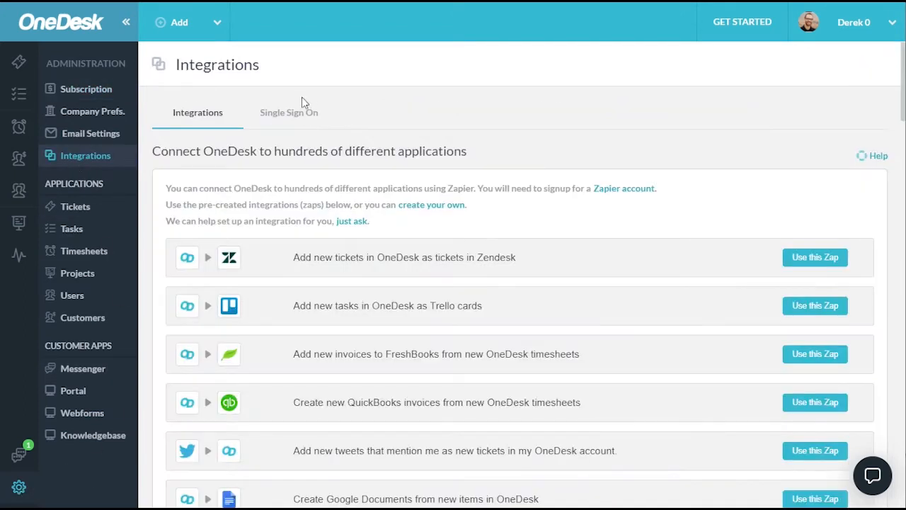
left_click(293, 117)
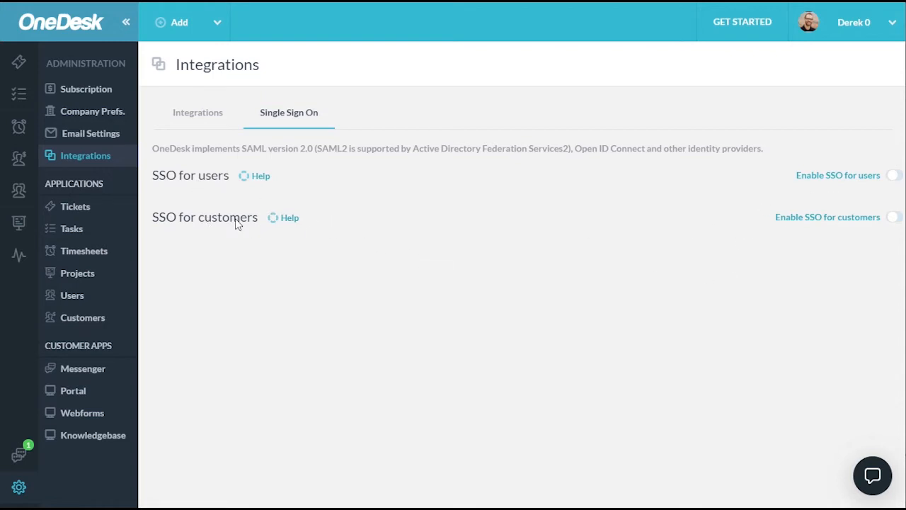
- Enable SSO for users with OpenID Connect and add a blank Open ID Client record
left_click(893, 175)
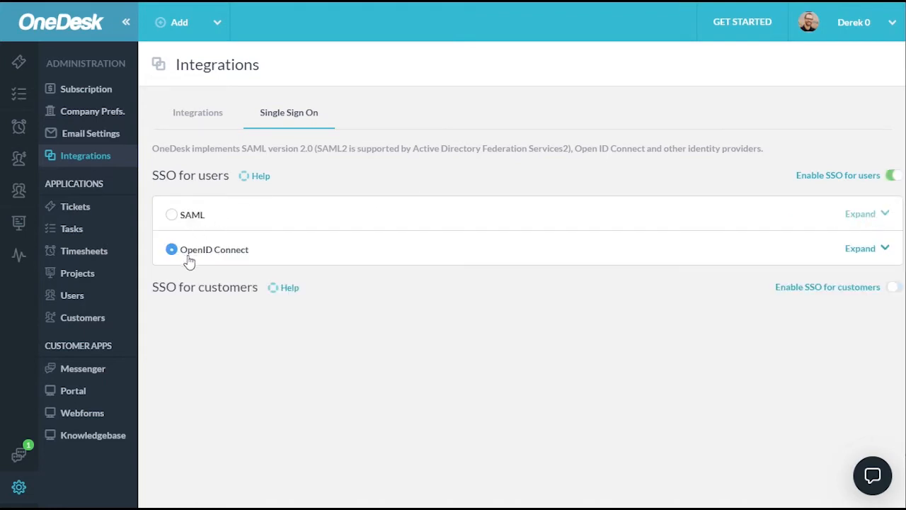
left_click(881, 254)
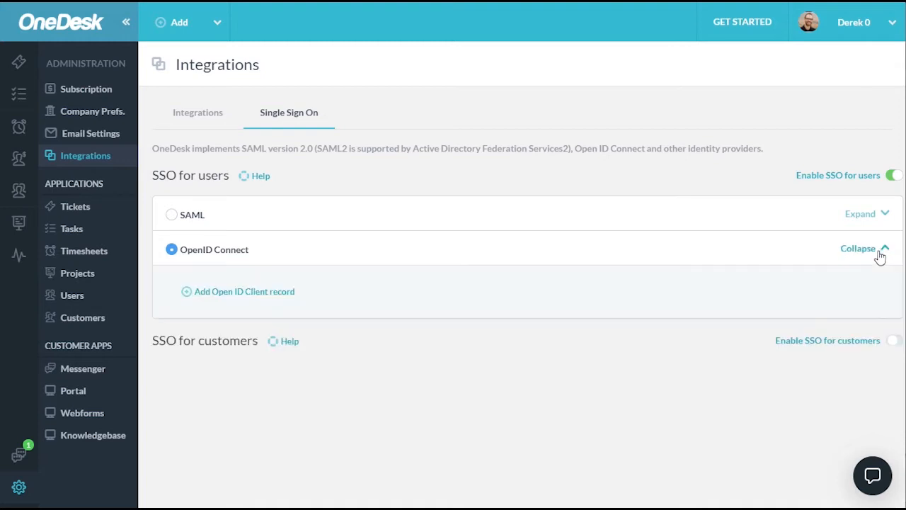
left_click(261, 293)
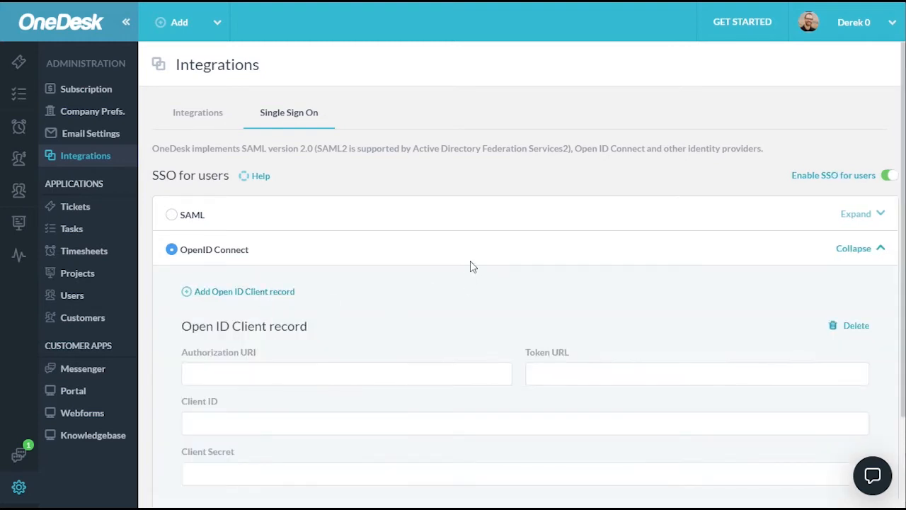
scroll(470, 266, "down", 1)
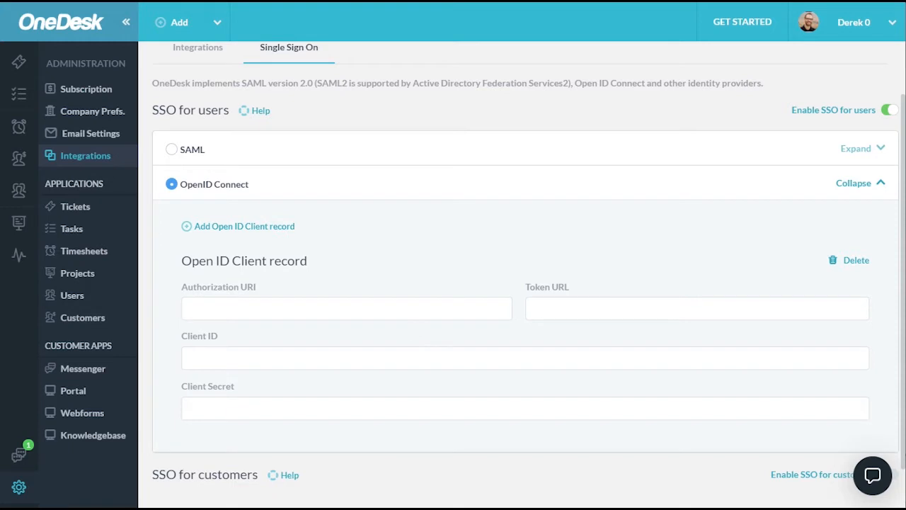
key("alt+Tab")
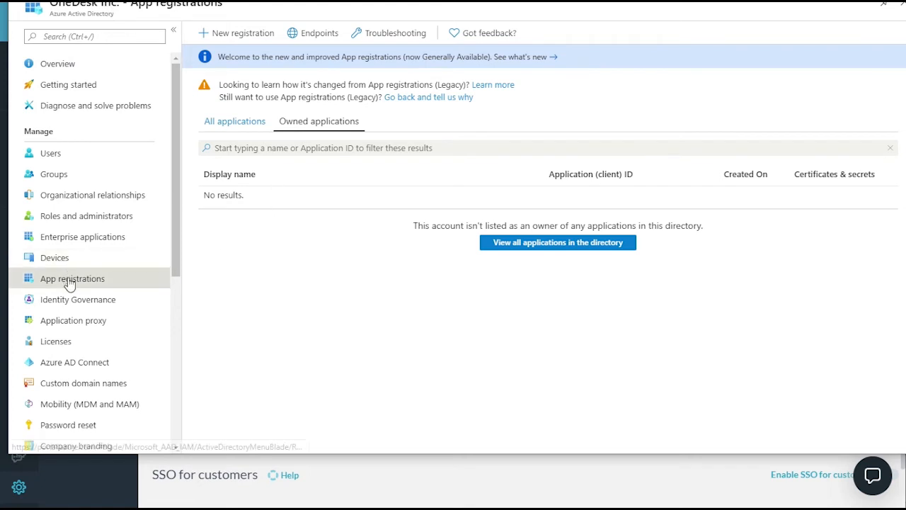
left_click(234, 34)
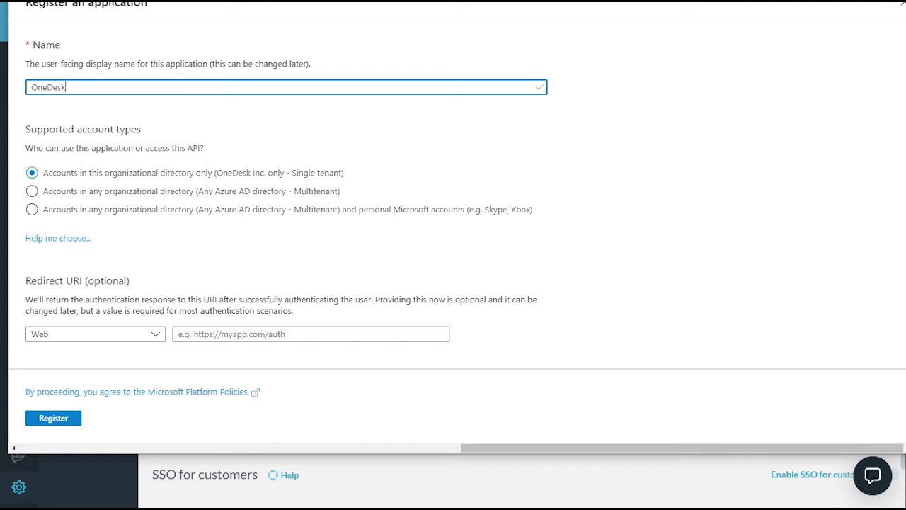
left_click(341, 334)
type("https://app.onedesk.com/sso/openid")
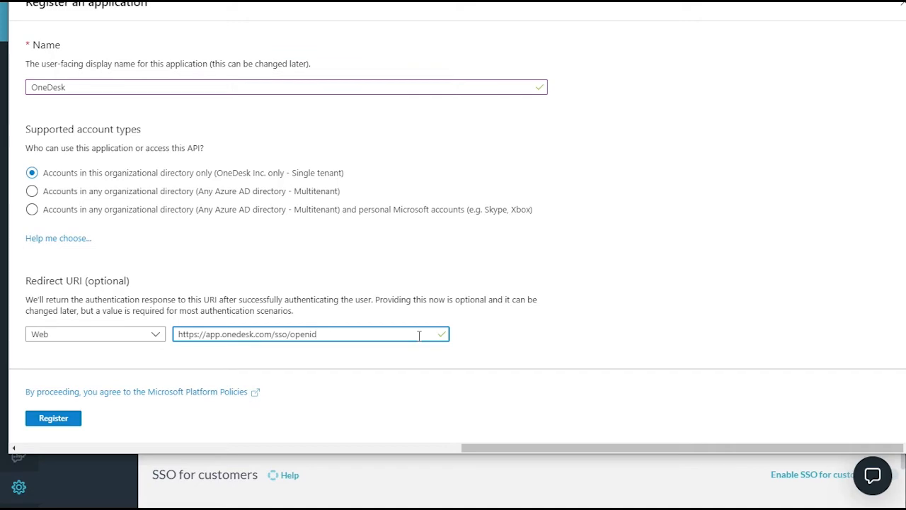
left_click(67, 422)
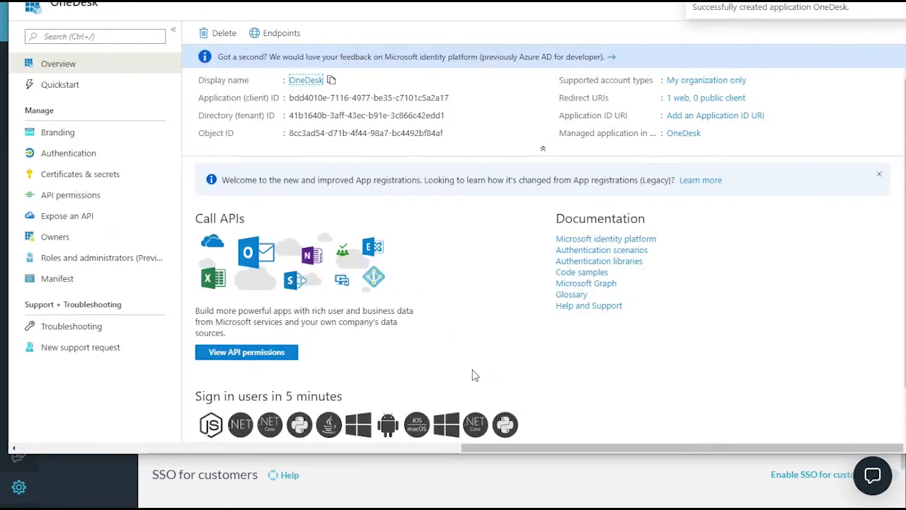
- Create a client secret for the registered application with the description "OneDesk secret", expiring in 2 years
left_click(67, 179)
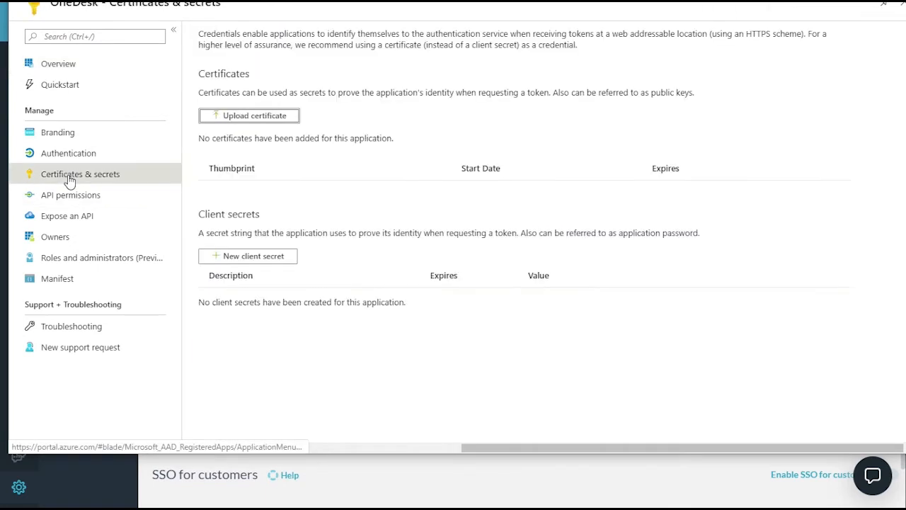
left_click(264, 259)
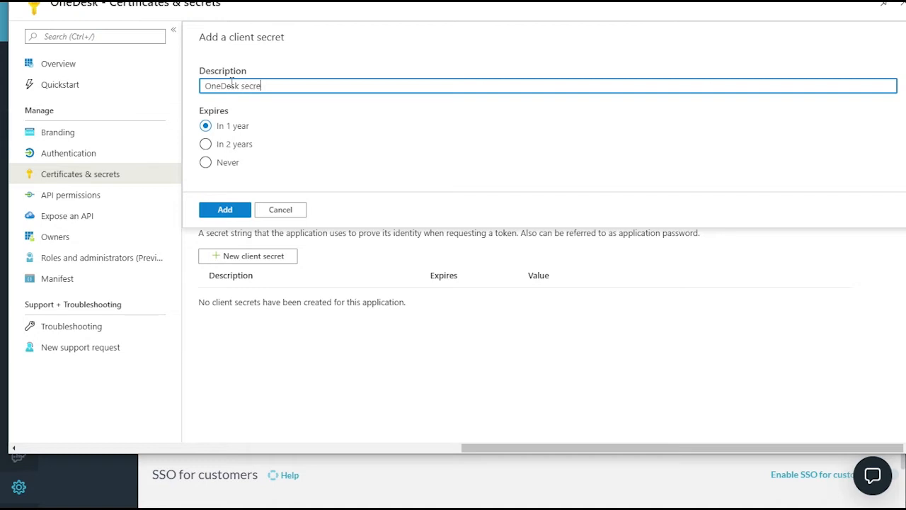
type("OneDesk secret")
left_click(205, 144)
left_click(219, 211)
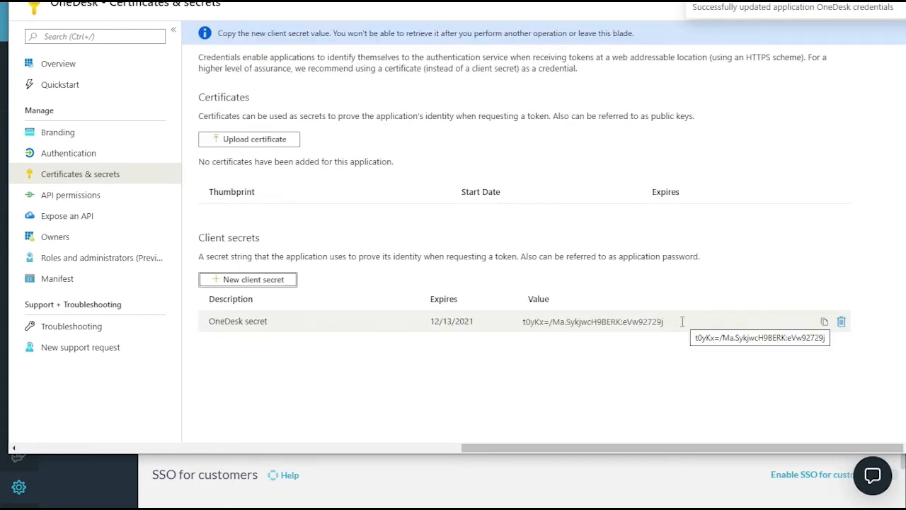
- Copy the new client secret's value from Azure and paste it into the Client Secret field of OneDesk's Open ID Client record
left_click_drag(676, 321, 513, 330)
key("ctrl+c")
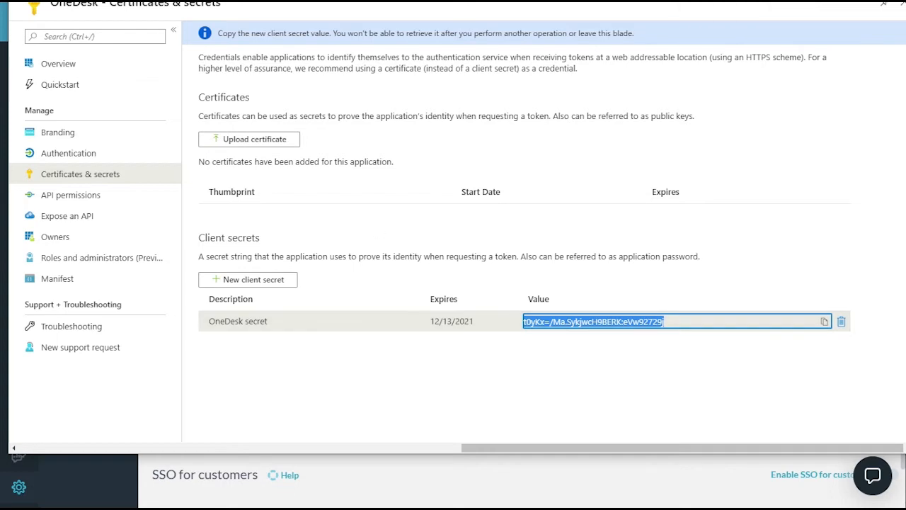
left_click(478, 490)
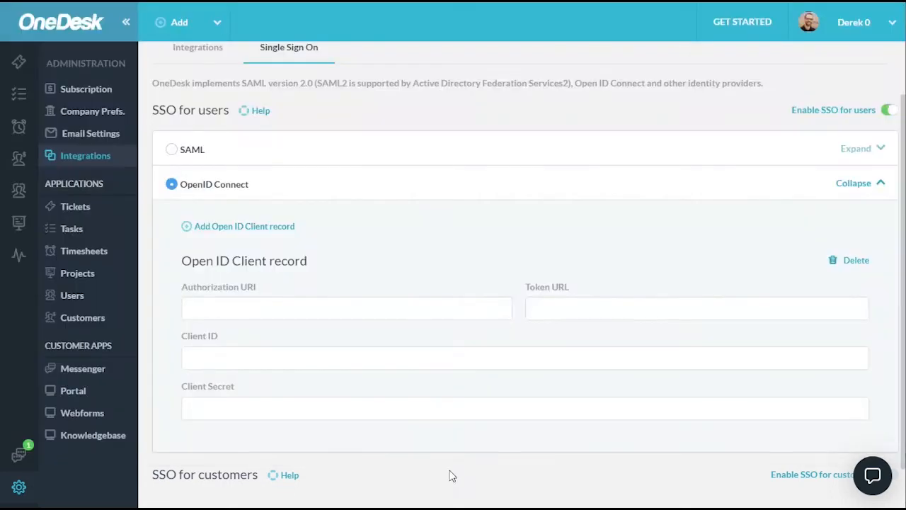
left_click(277, 410)
key("ctrl+v")
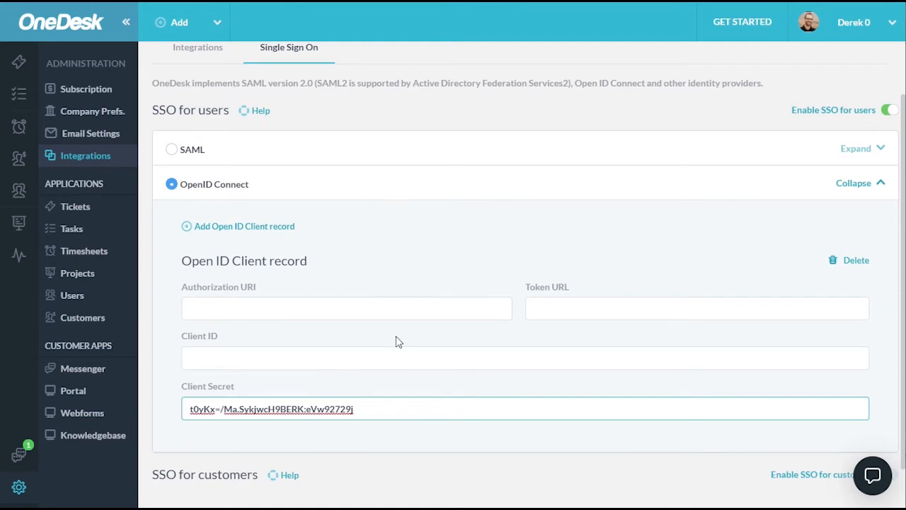
- Copy the OneDesk app's application (client) ID from its Azure registration into the Client ID field in OneDesk
key("alt+Tab")
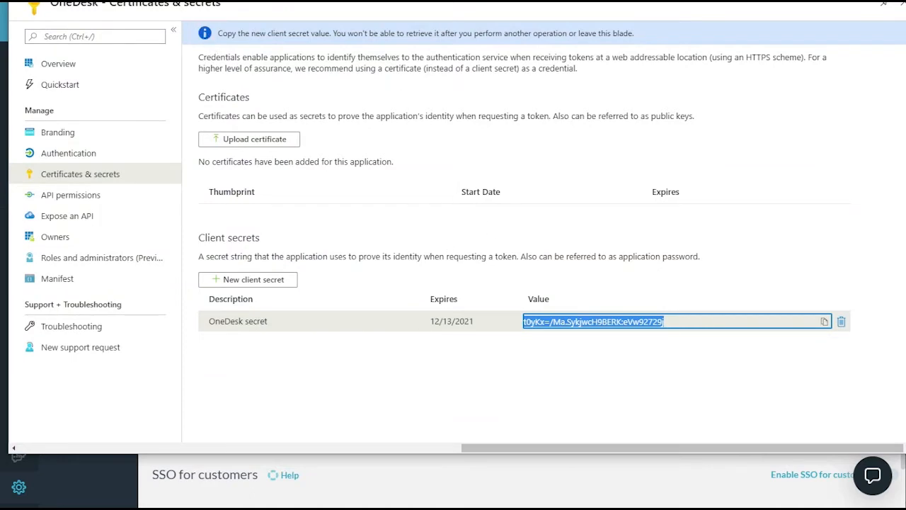
left_click(138, 1)
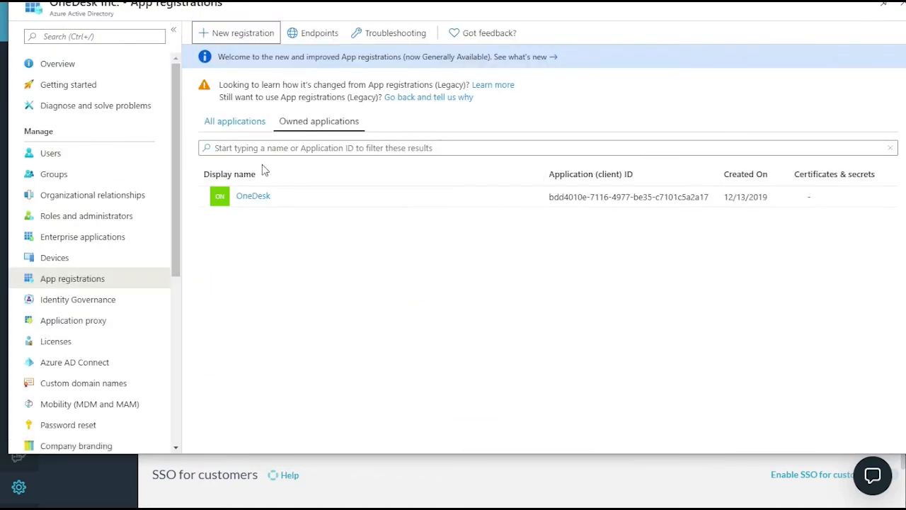
left_click(253, 197)
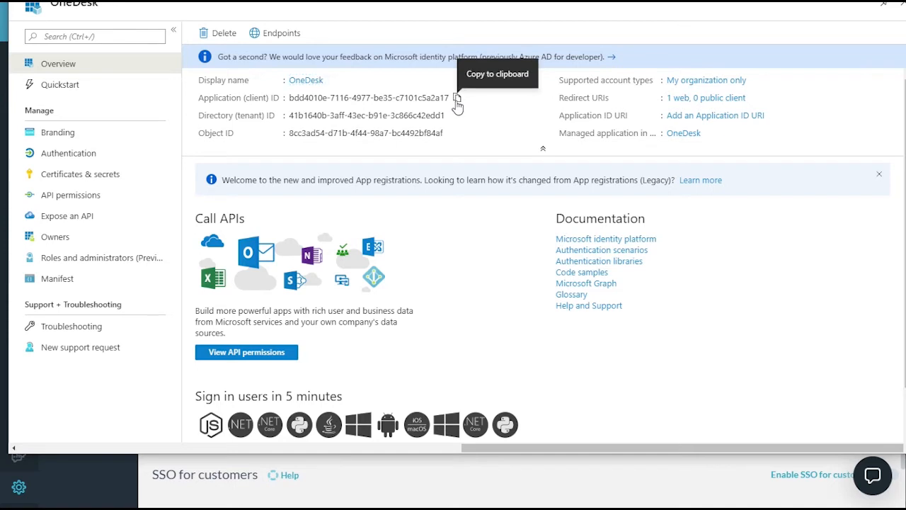
left_click(456, 101)
left_click(352, 479)
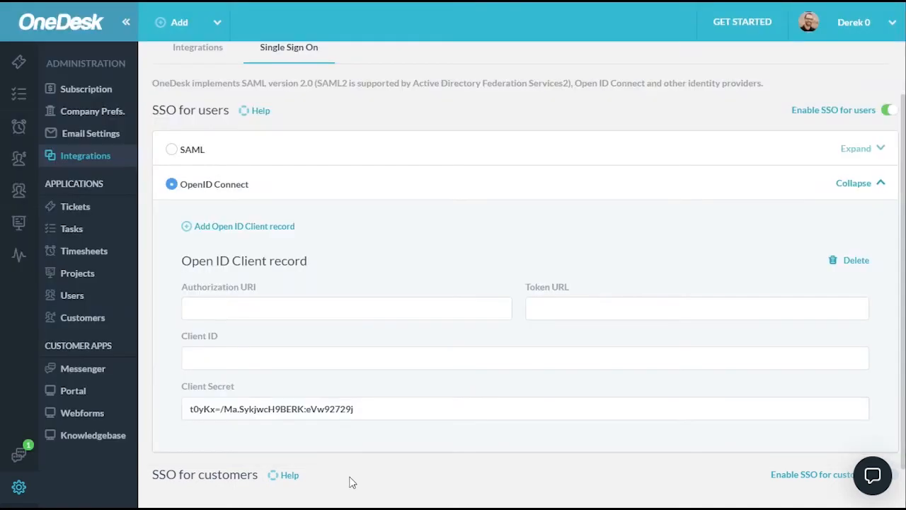
left_click(245, 360)
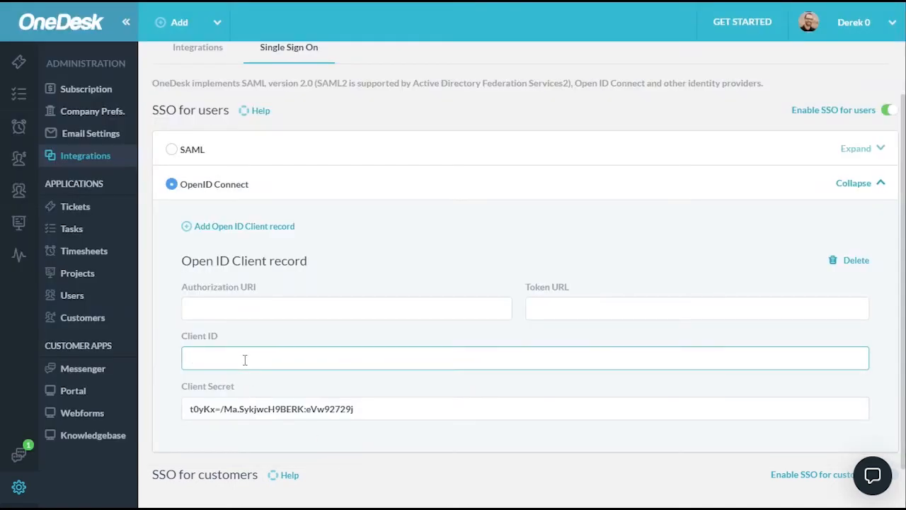
key("ctrl+v")
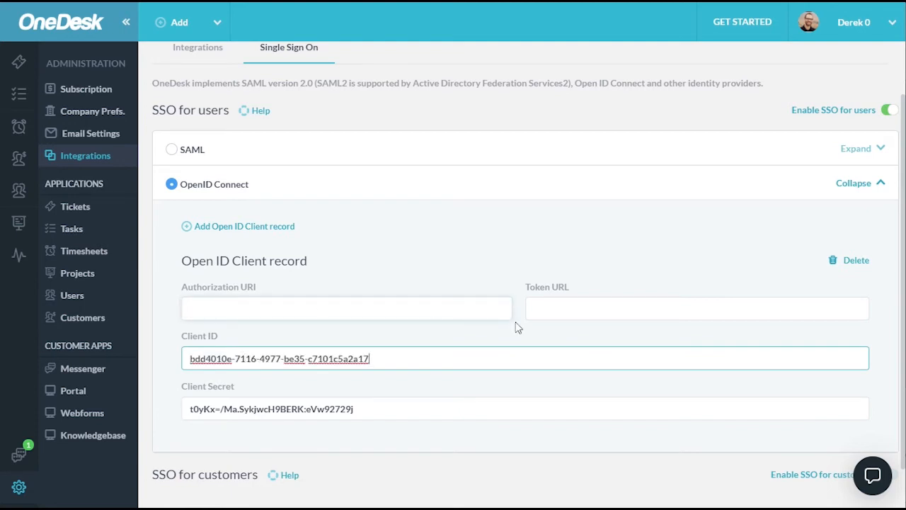
- Copy the OAuth 2.0 authorization endpoint (v1) from the Azure app's endpoints into the Authorization URI field in OneDesk
key("alt+Tab")
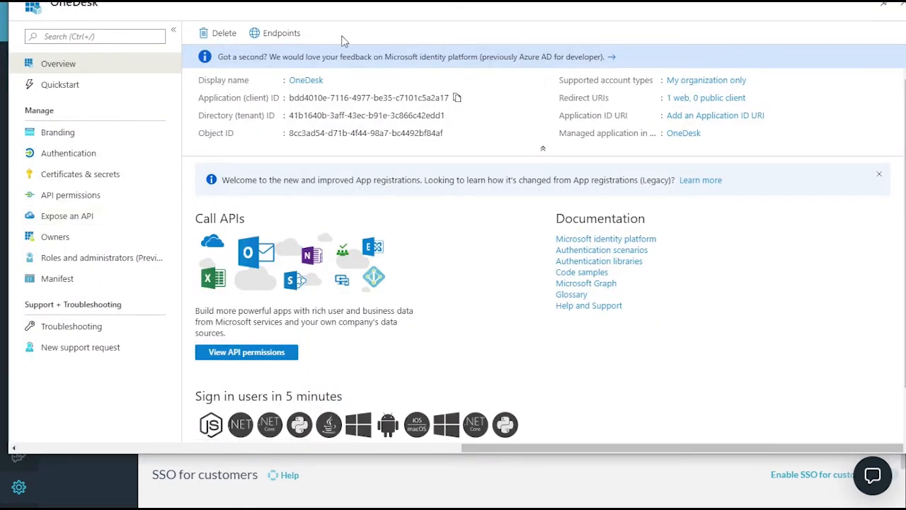
left_click(290, 36)
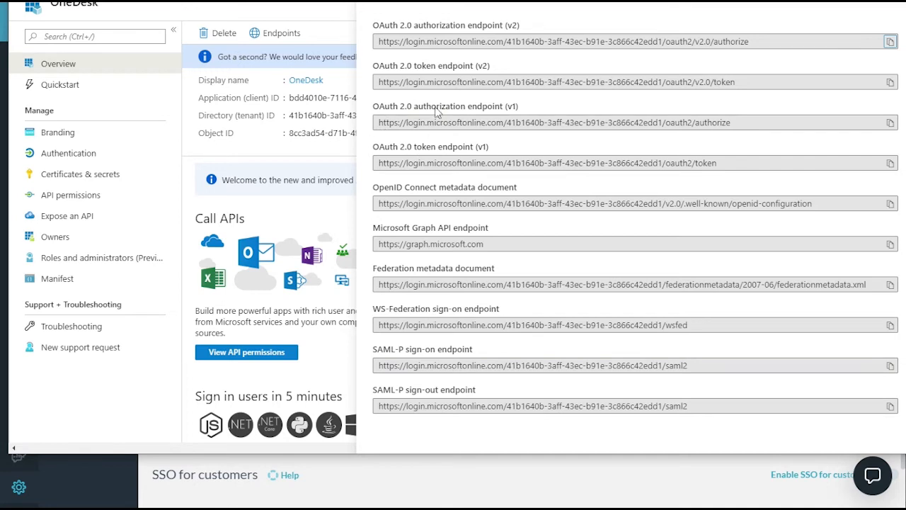
left_click(891, 123)
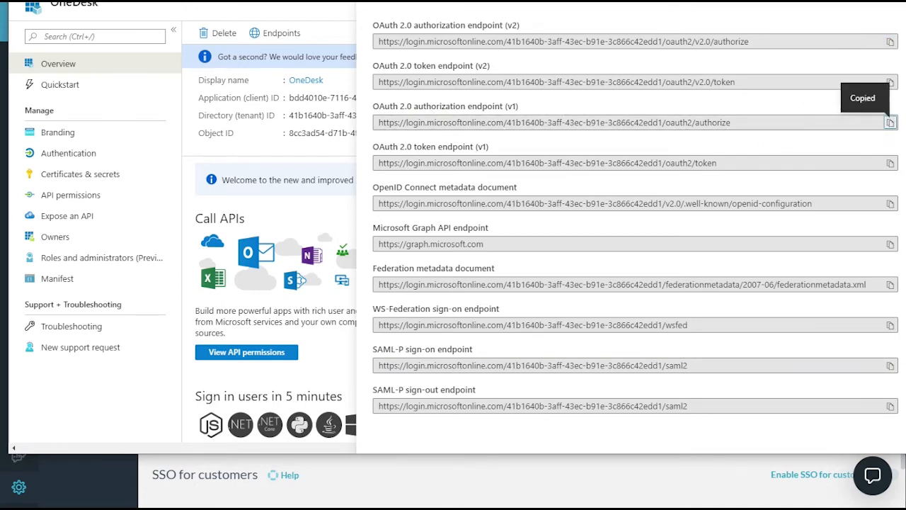
left_click(427, 485)
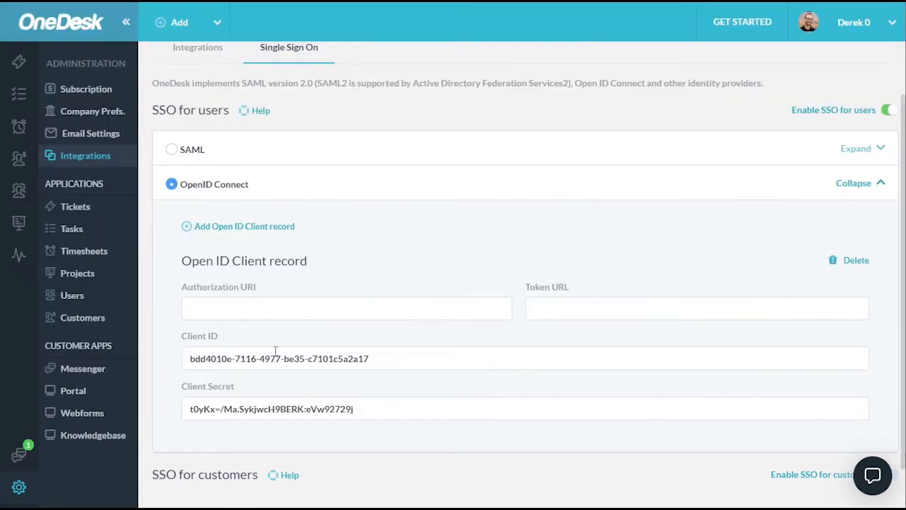
left_click(233, 312)
key("ctrl+v")
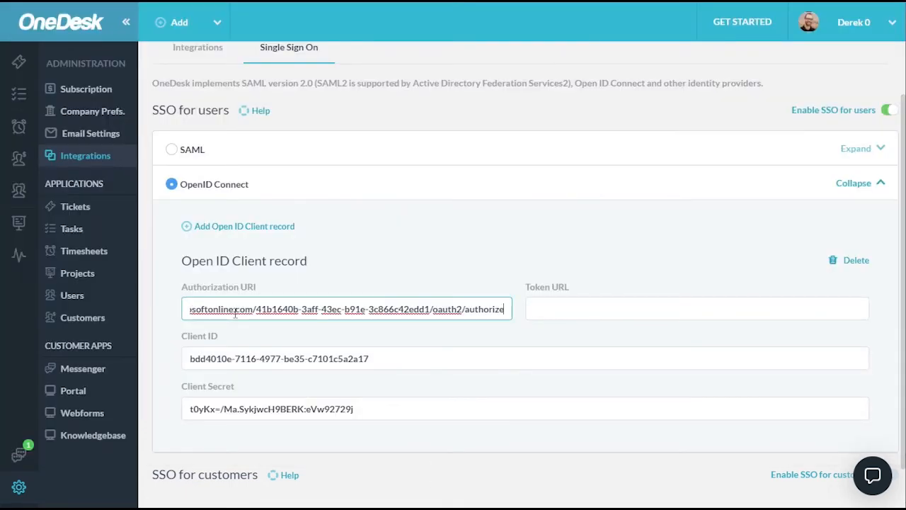
- Copy the OAuth 2.0 token endpoint (v1) from Azure into OneDesk's Token URL field and commit the entry to generate the SSO URLs
key("alt+Tab")
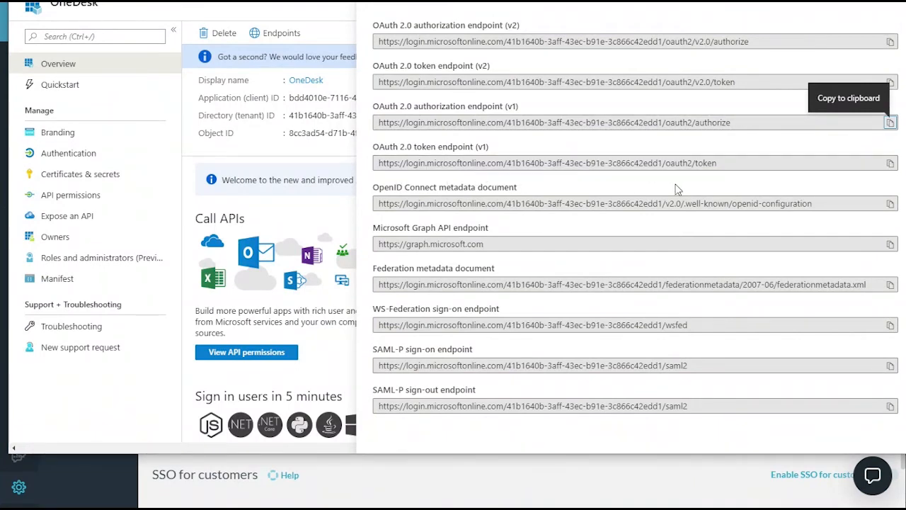
left_click(890, 163)
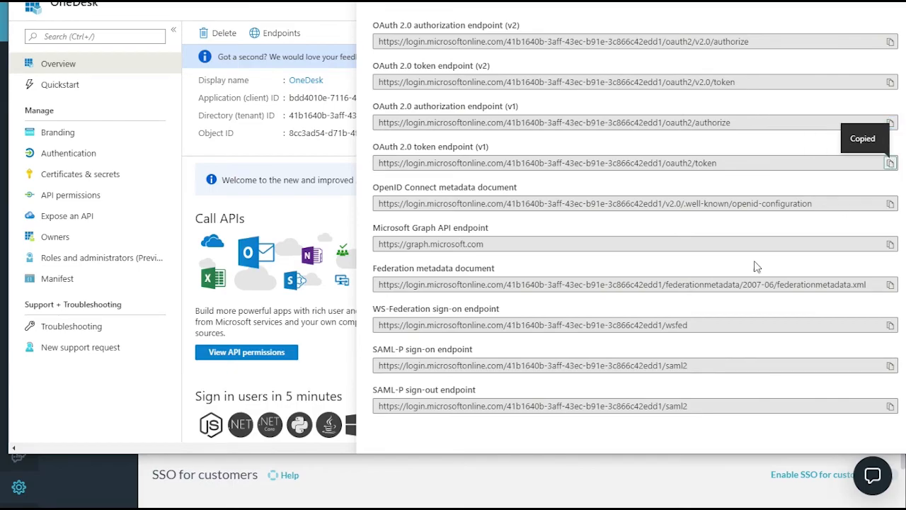
left_click(430, 480)
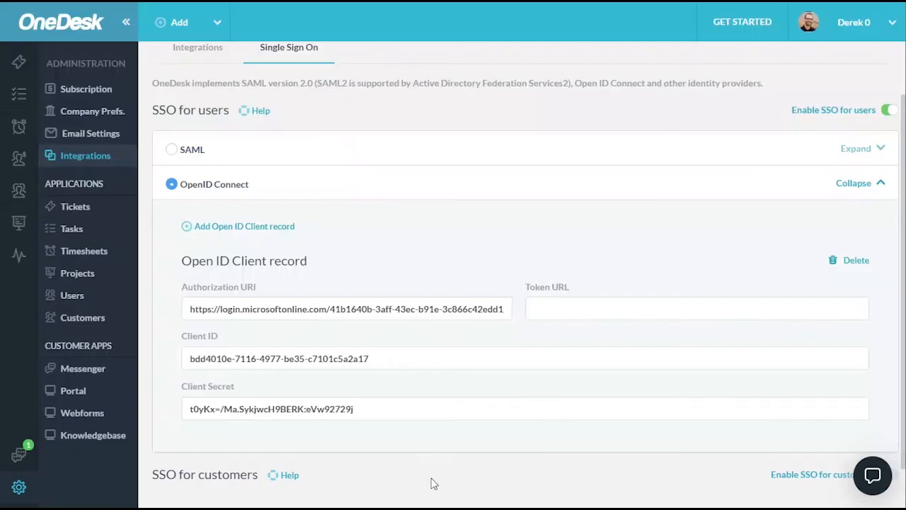
left_click(553, 303)
key("ctrl+v")
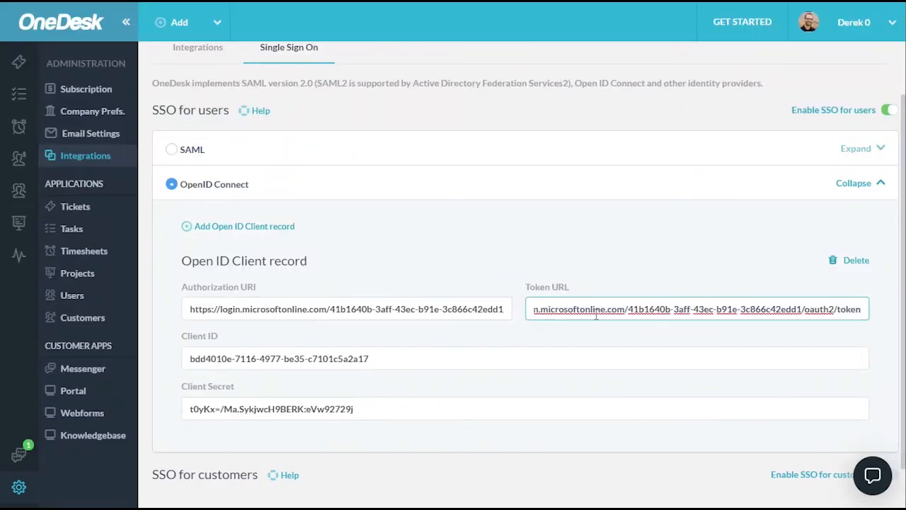
left_click(645, 343)
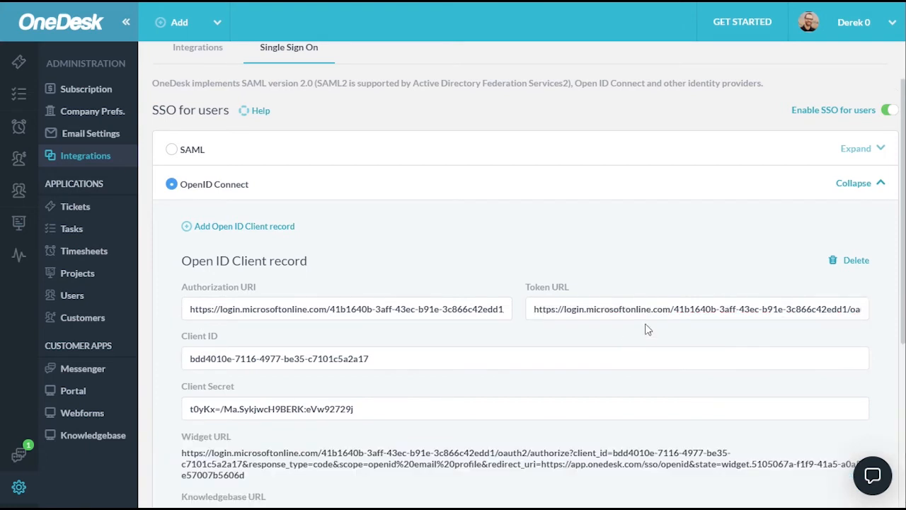
scroll(645, 330, "down", 2)
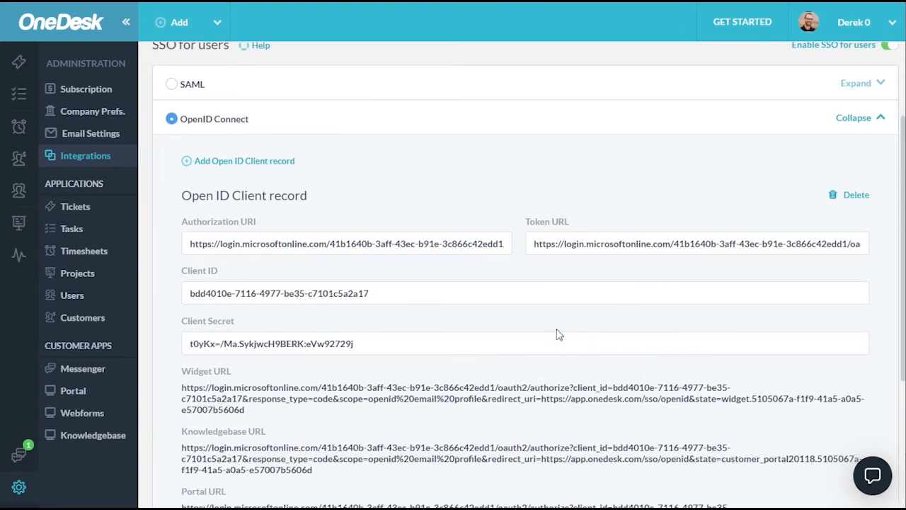
scroll(538, 311, "down", 3)
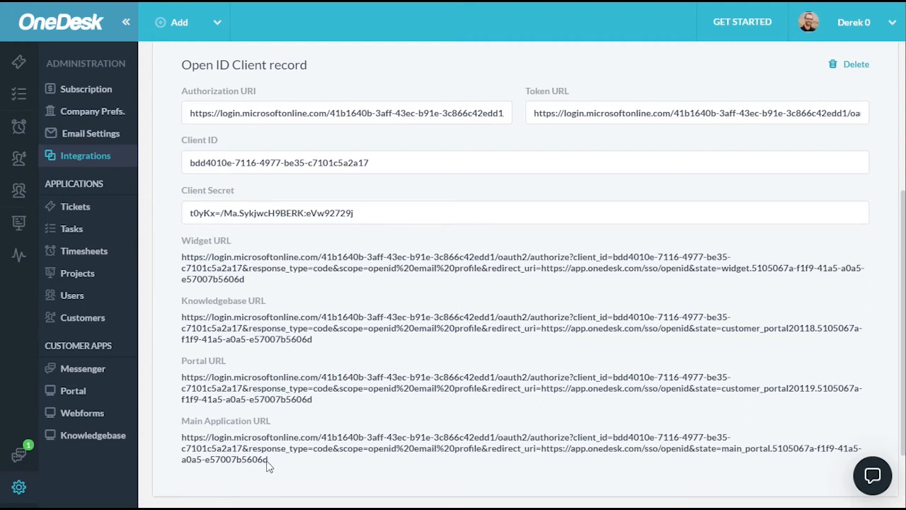
- Copy the Main Application URL from the Open ID Client record and load it in a new incognito window
left_click_drag(269, 462, 183, 440)
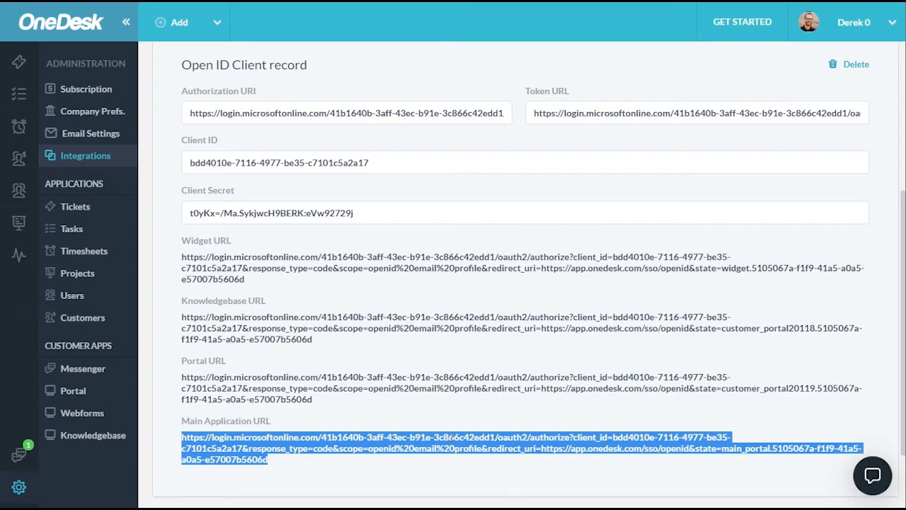
left_click(874, 4)
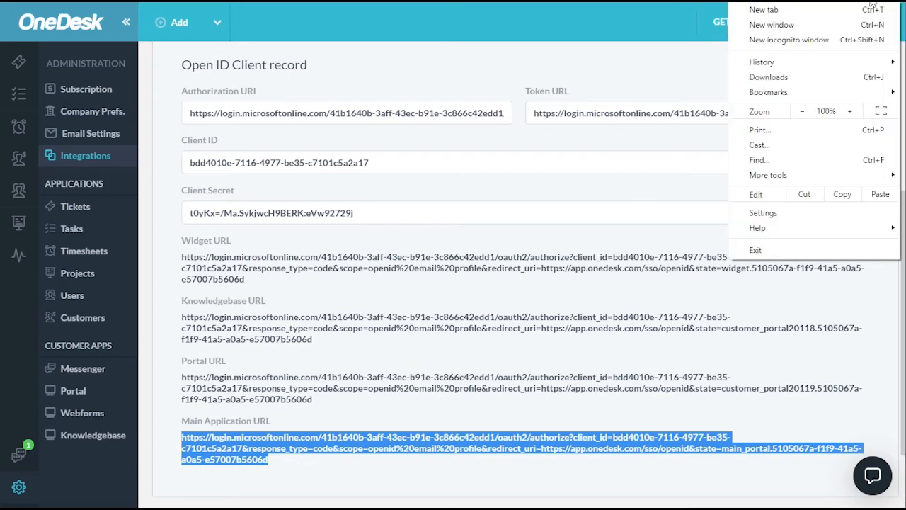
left_click(805, 40)
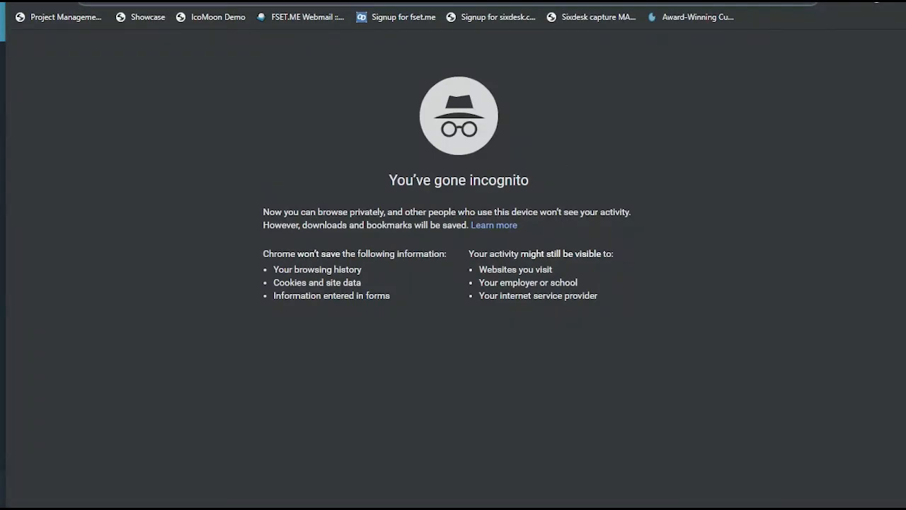
key("ctrl+v")
key("Return")
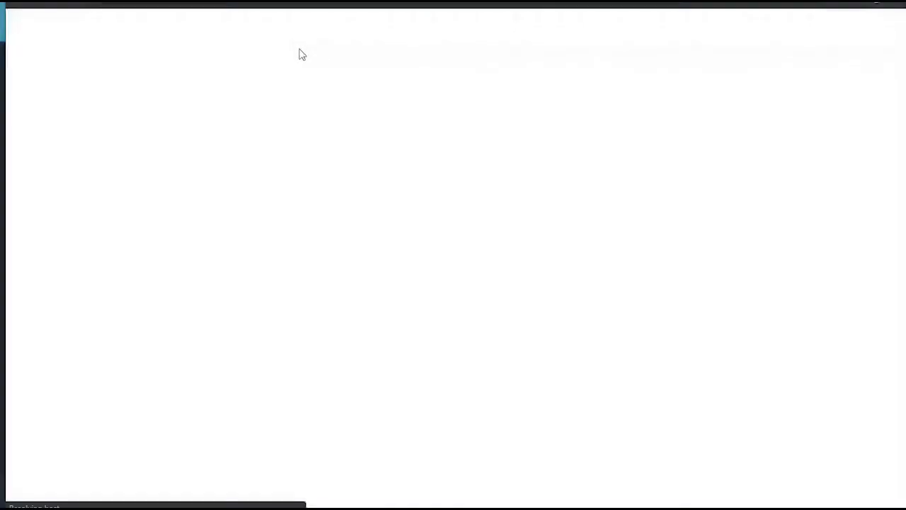
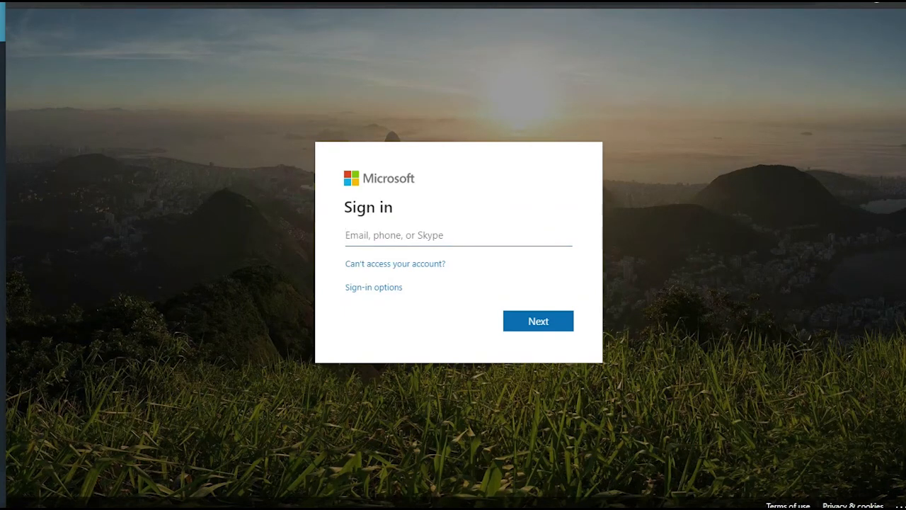
- Sign in to Microsoft with the account's email and password, and accept OneDesk's requested permissions with consent on behalf of the organization
left_click(530, 235)
key("ctrl+v")
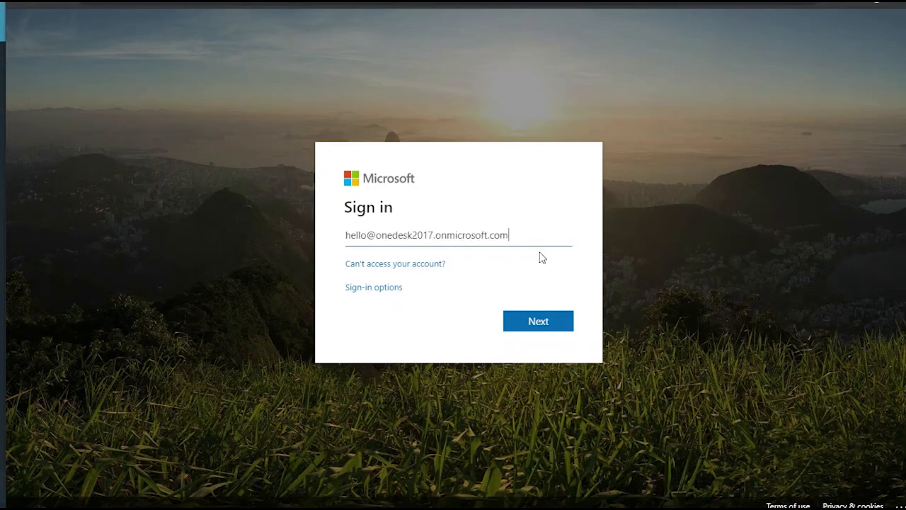
left_click(538, 322)
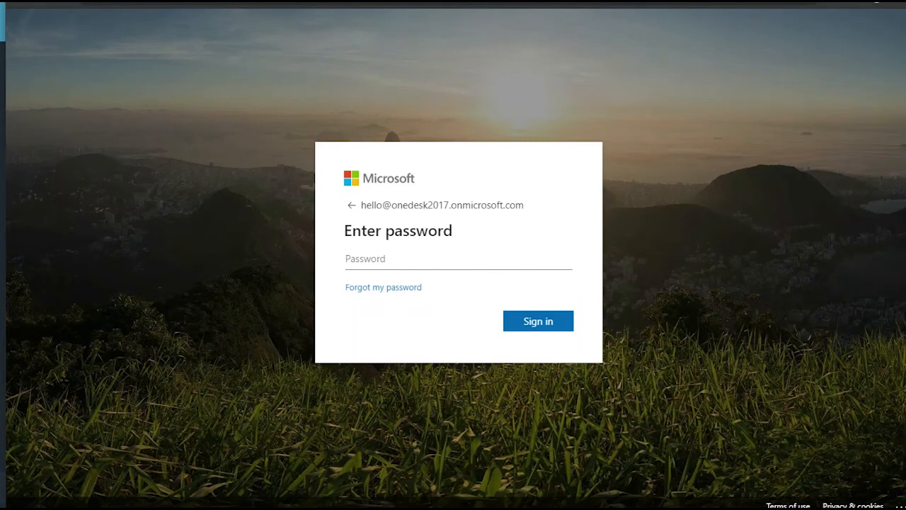
left_click(507, 257)
key("ctrl+v")
left_click(540, 324)
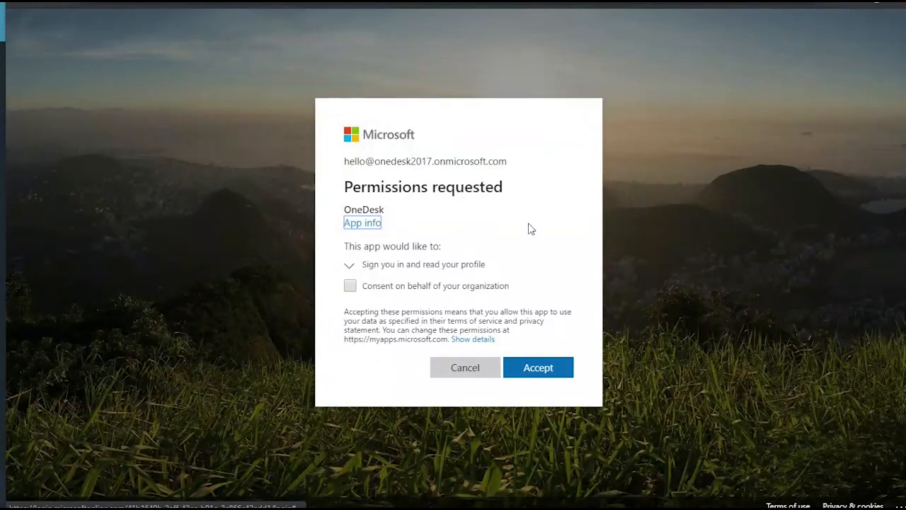
left_click(351, 286)
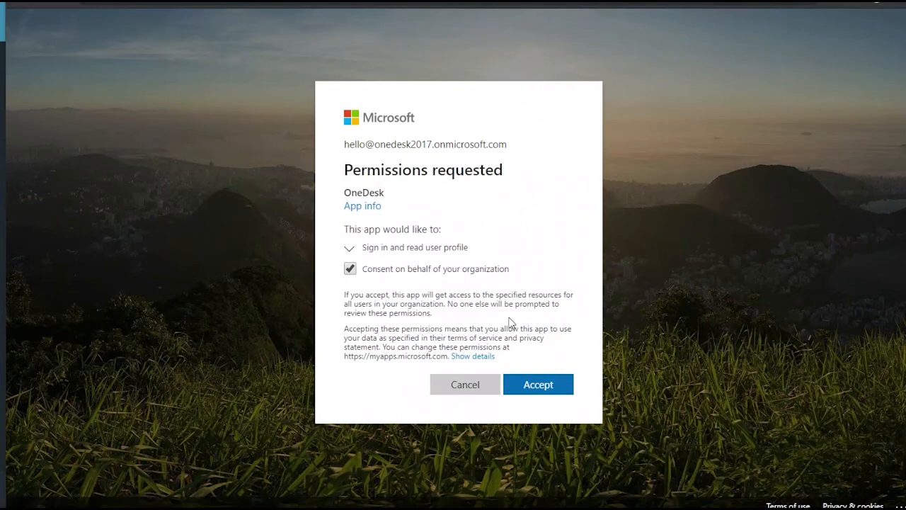
left_click(541, 391)
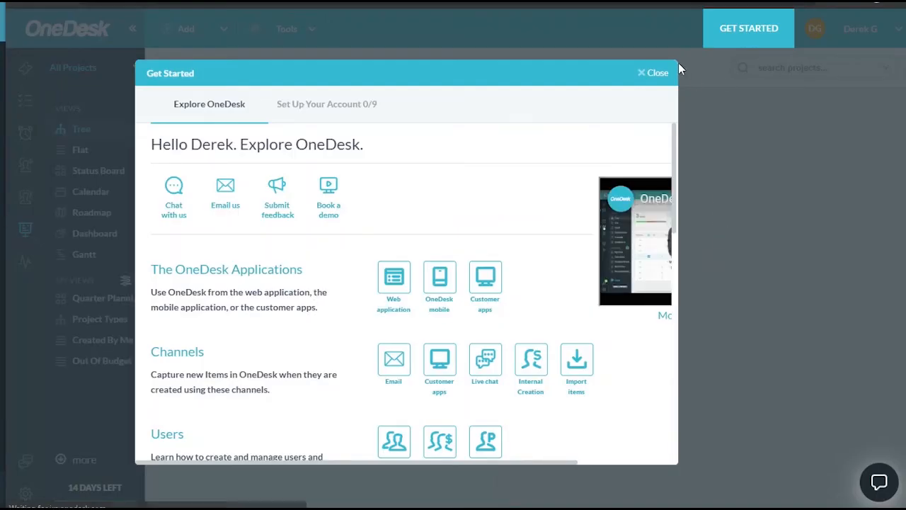
- Dismiss the Get Started guide in OneDesk and open the Tickets application
left_click(657, 73)
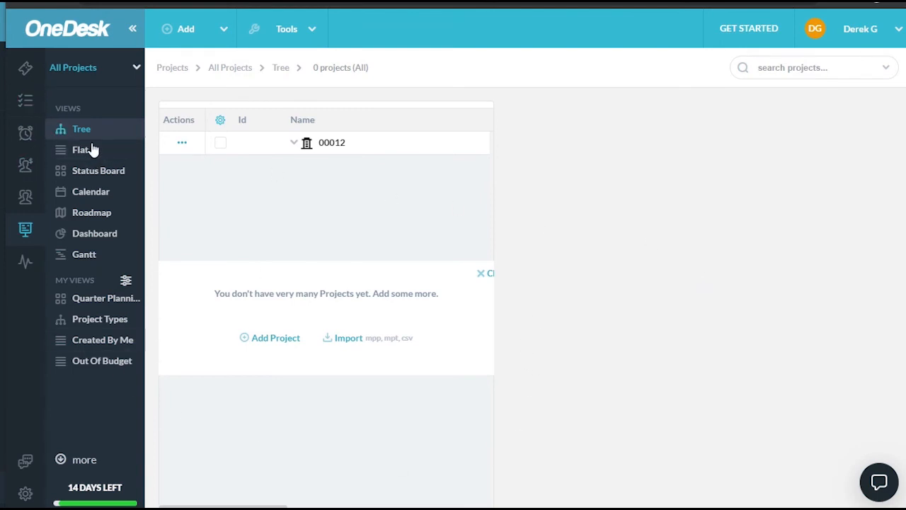
left_click(25, 71)
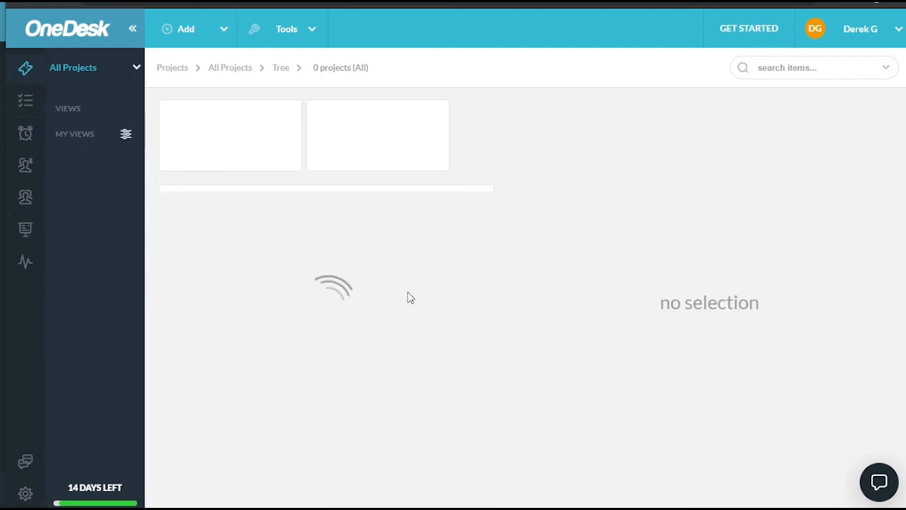